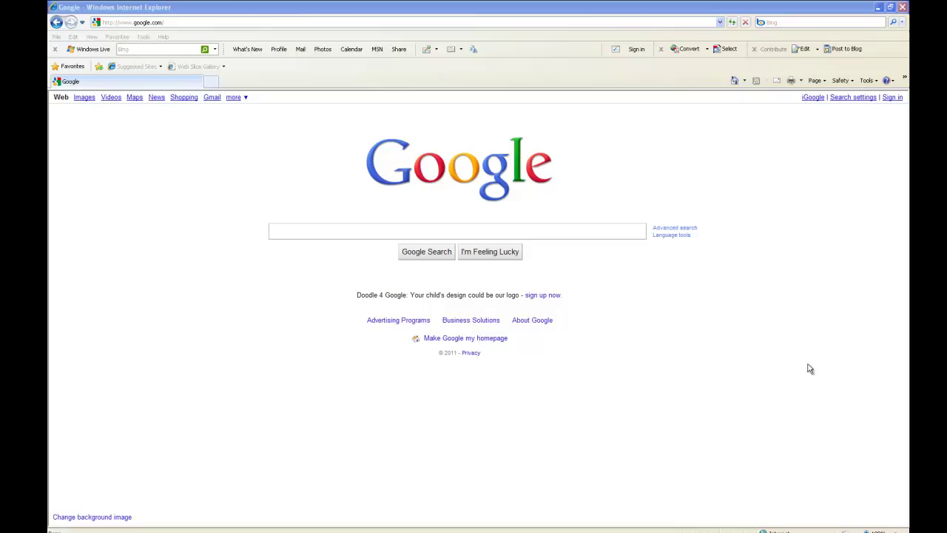
Sign in to the Google account with its e-mail address and password
{"action": "left_click", "coordinate": [159, 9]}
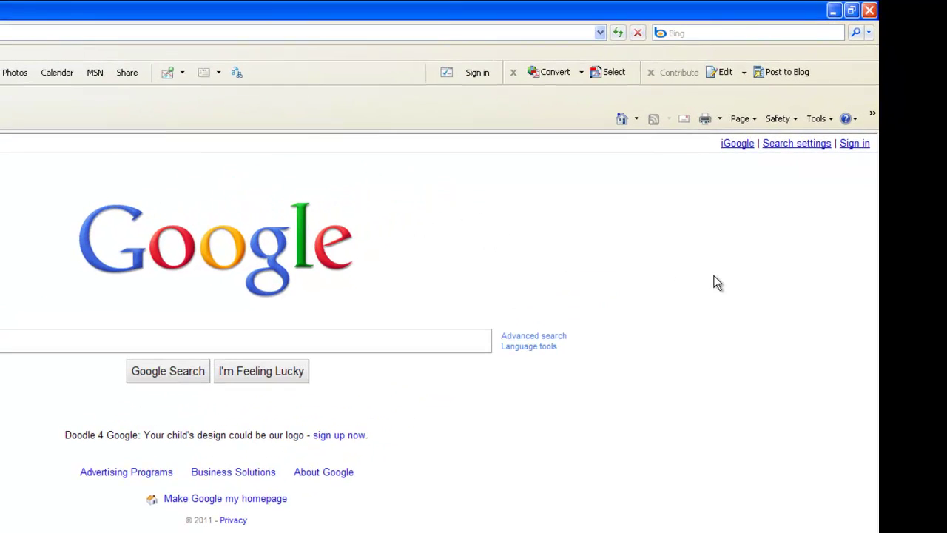
{"action": "left_click", "coordinate": [853, 145]}
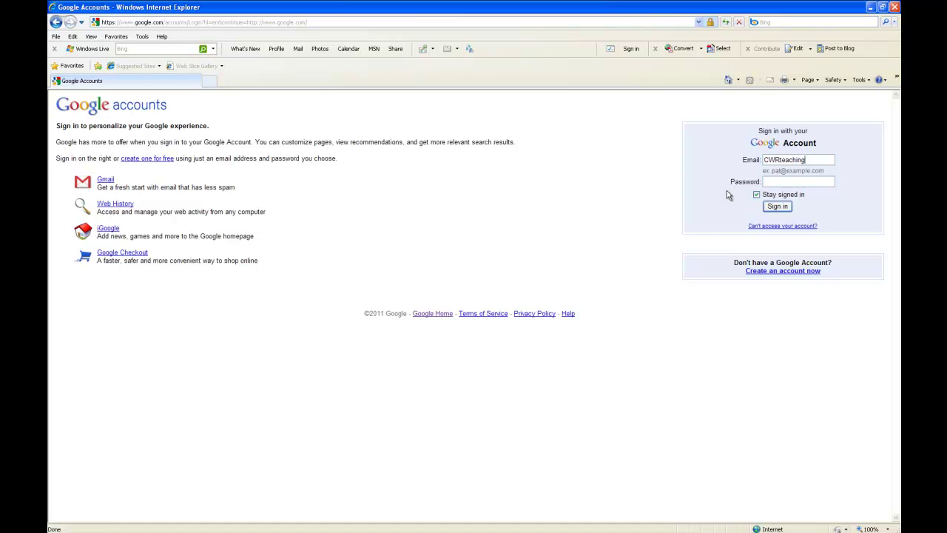
{"action": "type", "text": "••••••••••••••"}
{"action": "key", "text": "Return"}
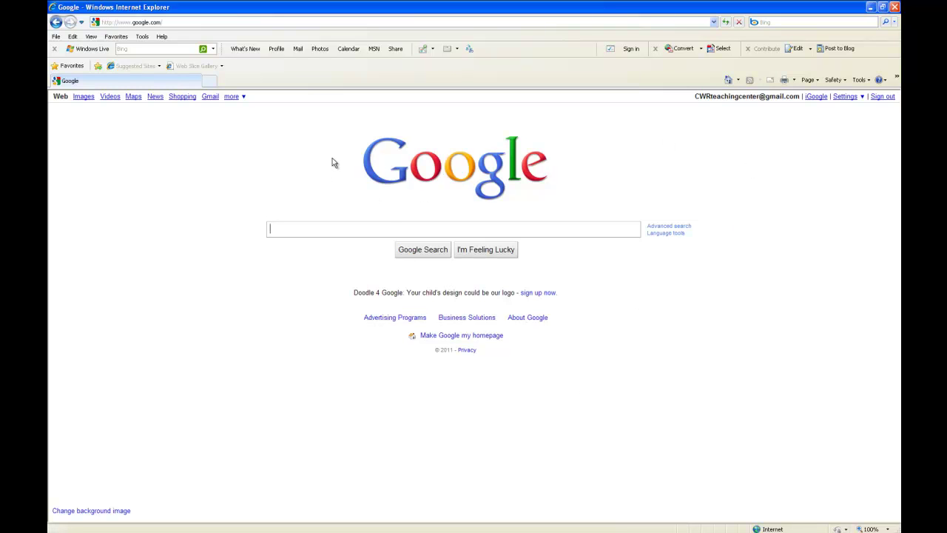
{"action": "left_click", "coordinate": [306, 128]}
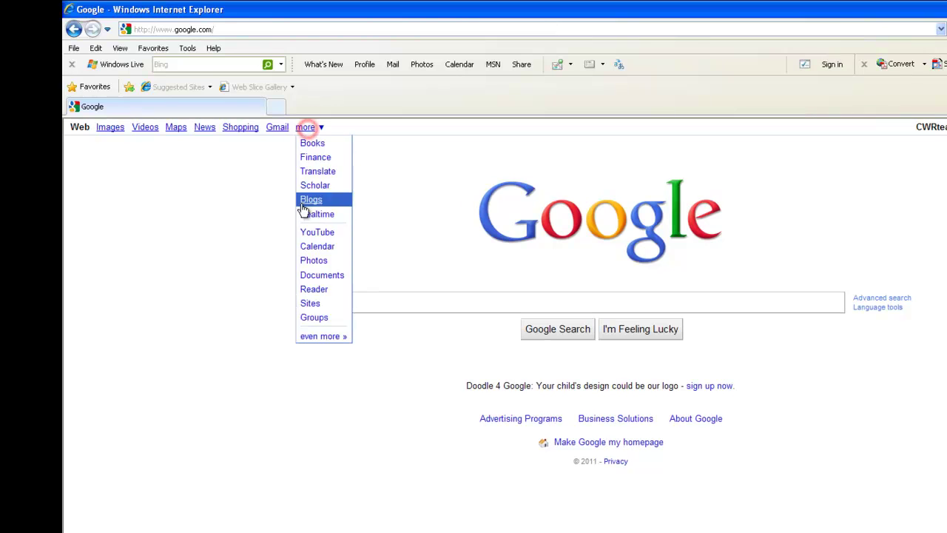
{"action": "left_click", "coordinate": [308, 297]}
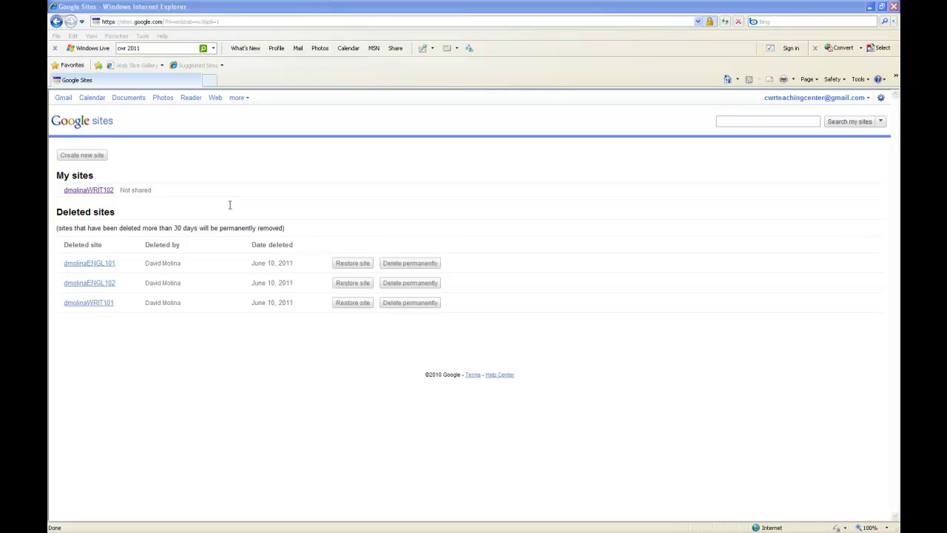
{"action": "left_click", "coordinate": [94, 189]}
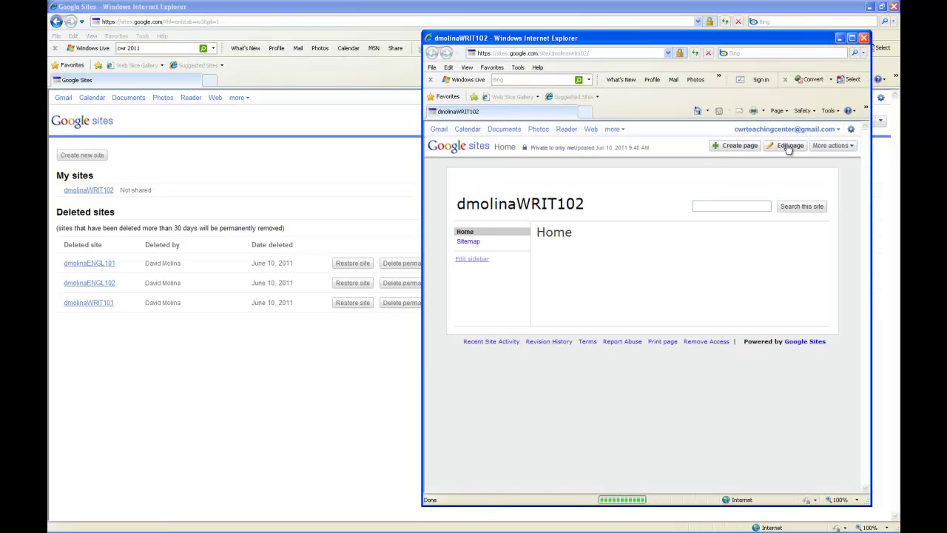
{"action": "left_click", "coordinate": [852, 38]}
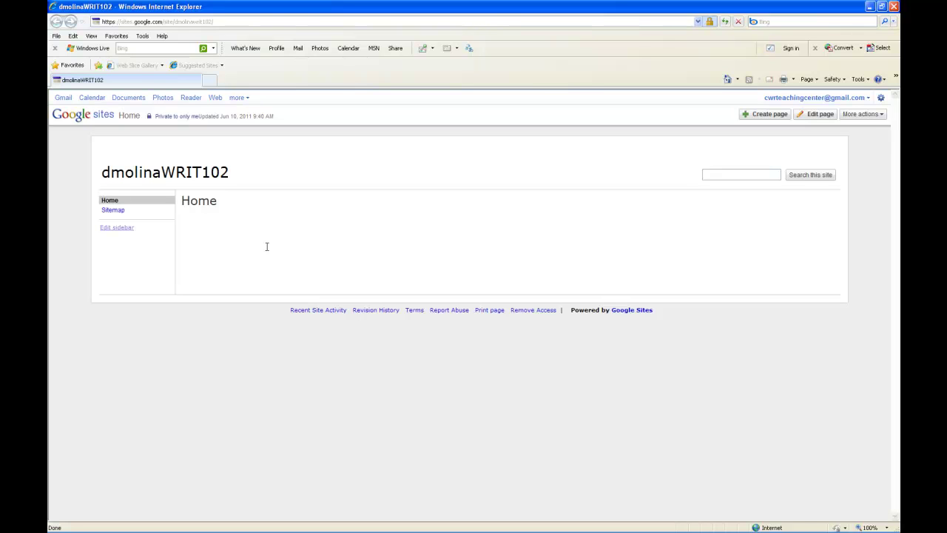
Edit the Home page and change its title to 'Reflective Introduction'
{"action": "left_click", "coordinate": [353, 267]}
{"action": "left_click", "coordinate": [831, 114]}
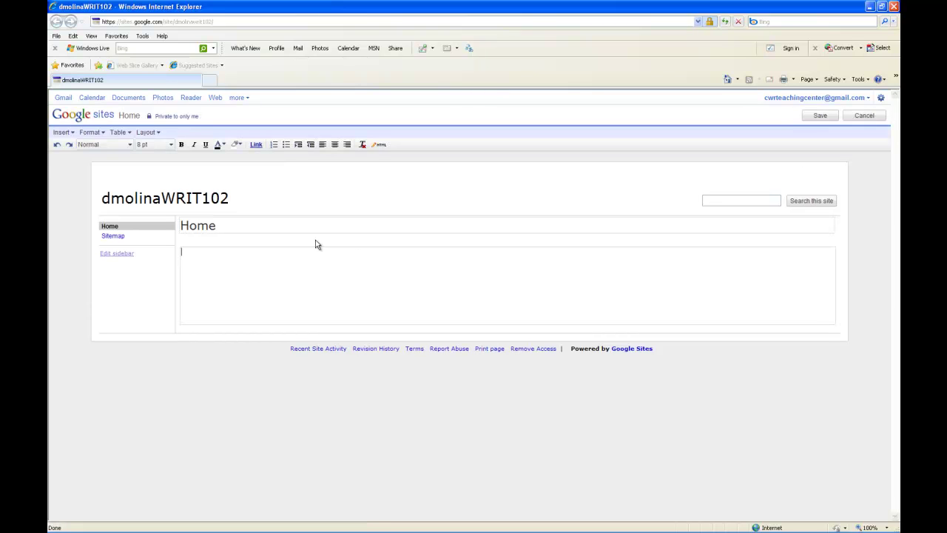
{"action": "left_click_drag", "start_coordinate": [237, 228], "coordinate": [183, 230]}
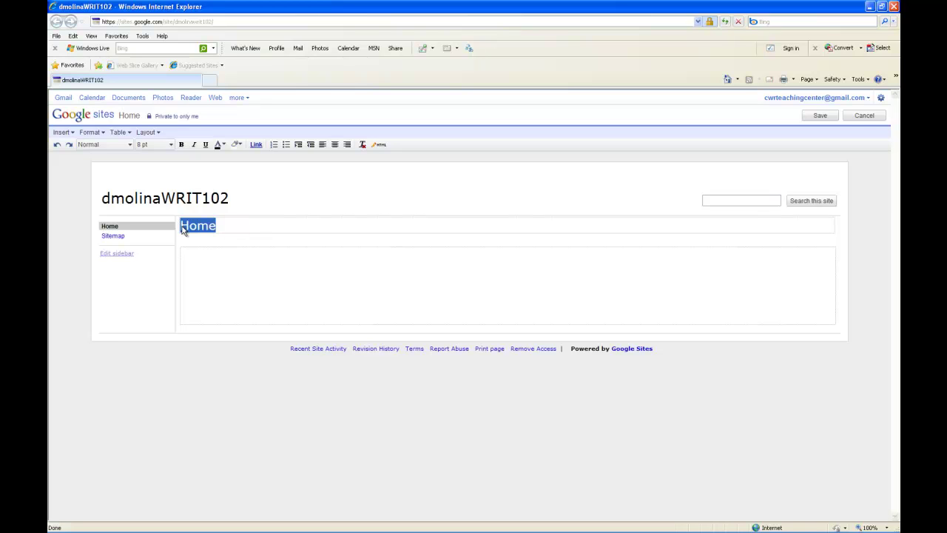
{"action": "type", "text": "Reflec"}
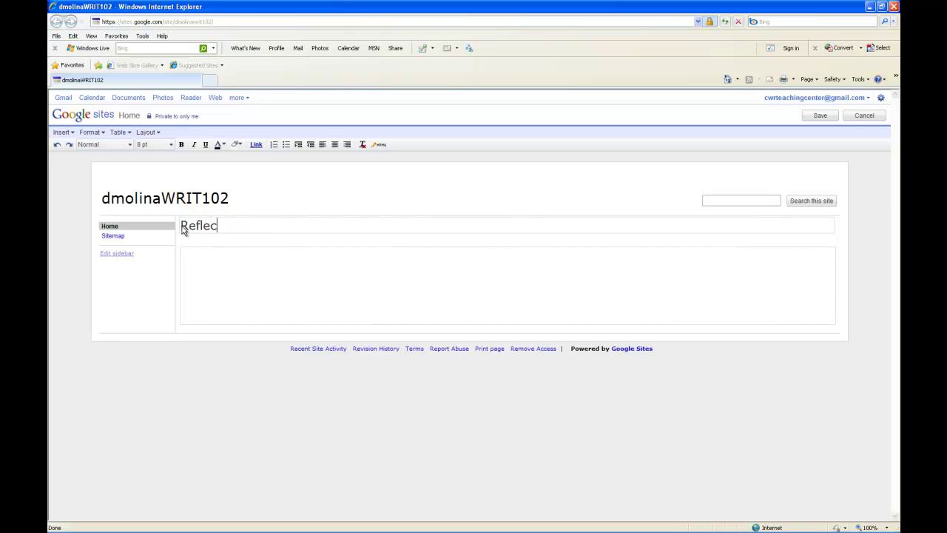
{"action": "type", "text": "tive Introduction"}
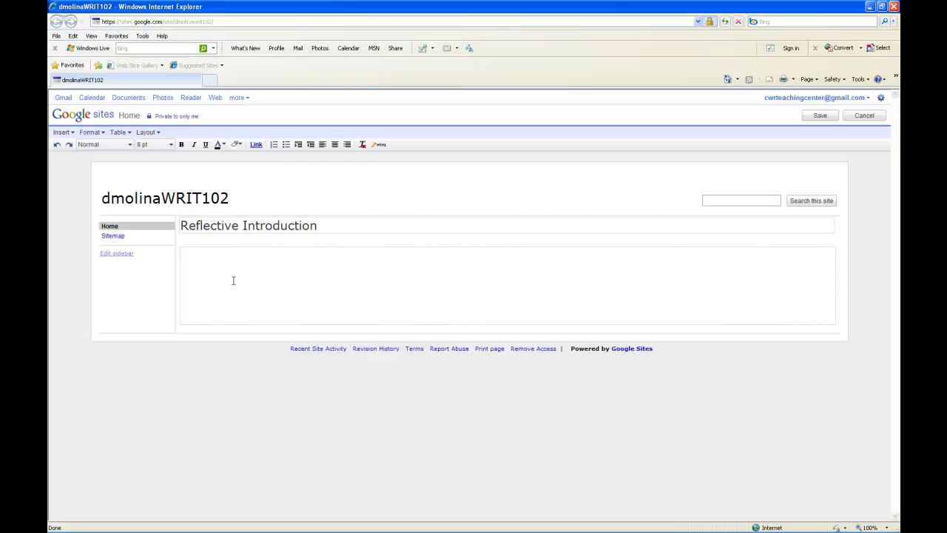
Add the body text 'This is the text of my reflective introduction!'
{"action": "left_click", "coordinate": [268, 278]}
{"action": "type", "text": "This is the text of my reflective introducti"}
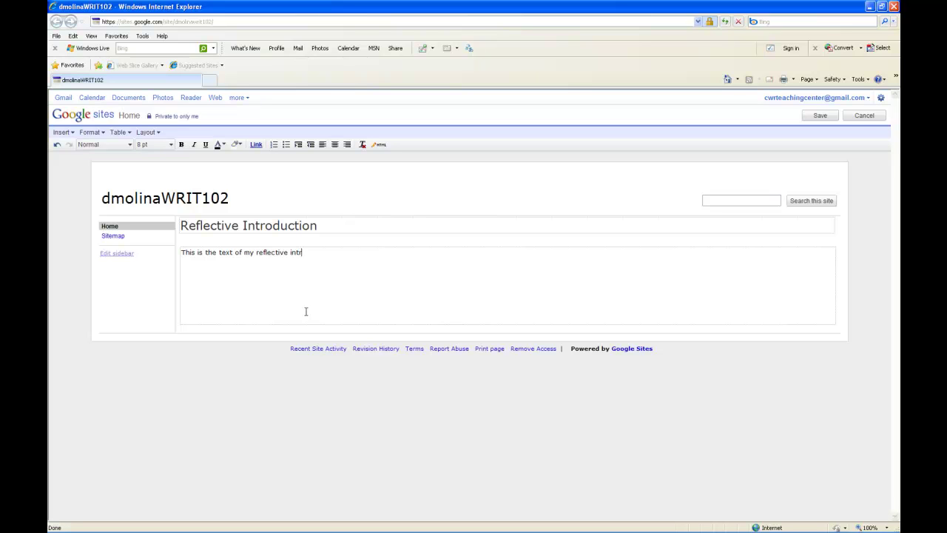
{"action": "type", "text": "on!@"}
{"action": "key", "text": "BackSpace"}
{"action": "left_click", "coordinate": [454, 307]}
Save the Reflective Introduction page and begin creating a new site page
{"action": "left_click", "coordinate": [820, 116]}
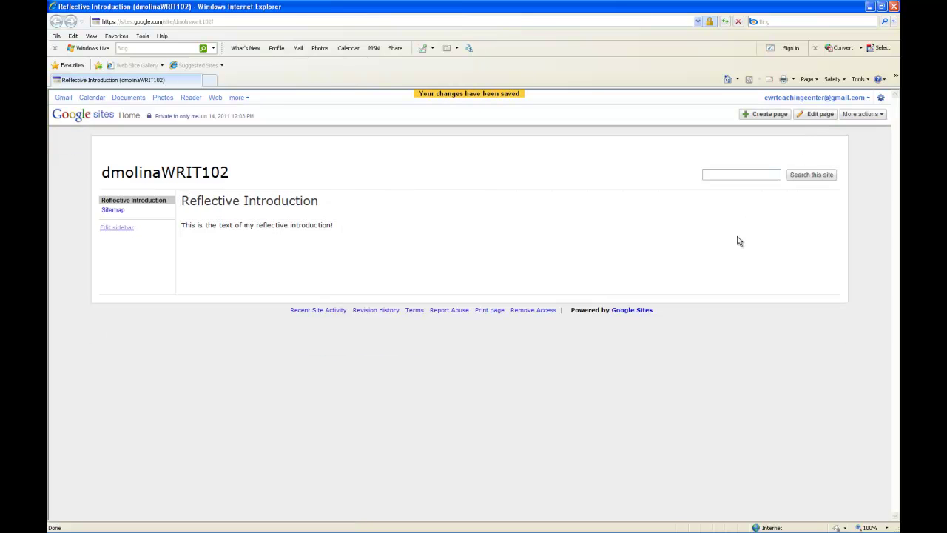
{"action": "left_click", "coordinate": [472, 275]}
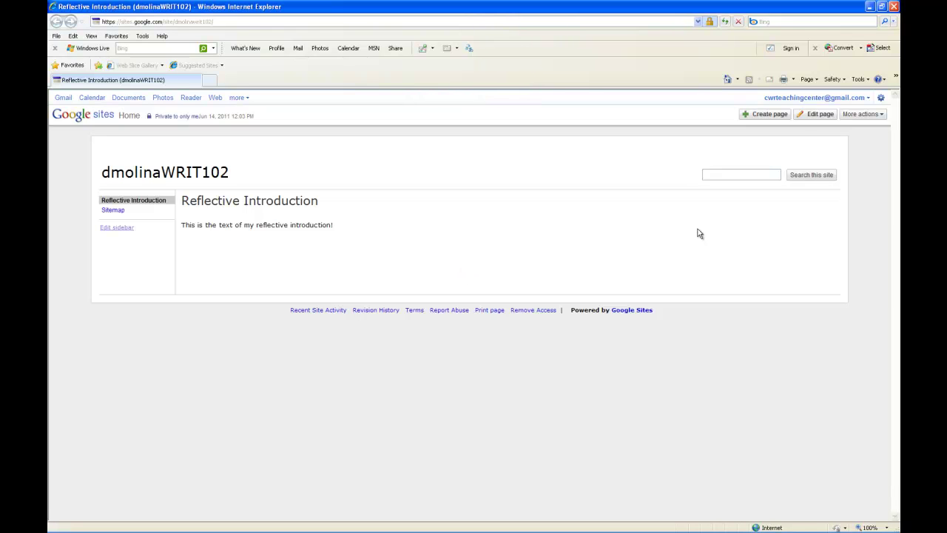
{"action": "left_click", "coordinate": [769, 113]}
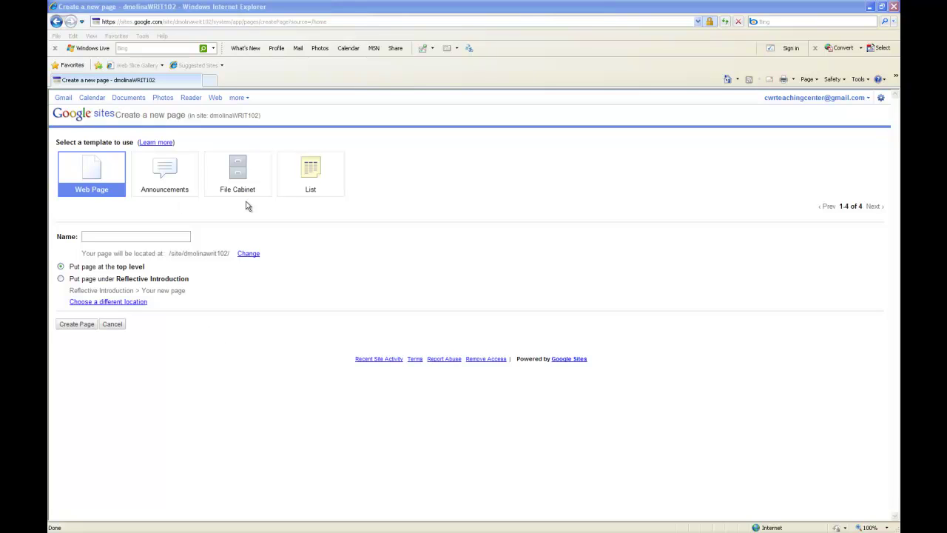
Create a top-level web page named 'ePortfolio Artifact 1'
{"action": "left_click", "coordinate": [129, 236]}
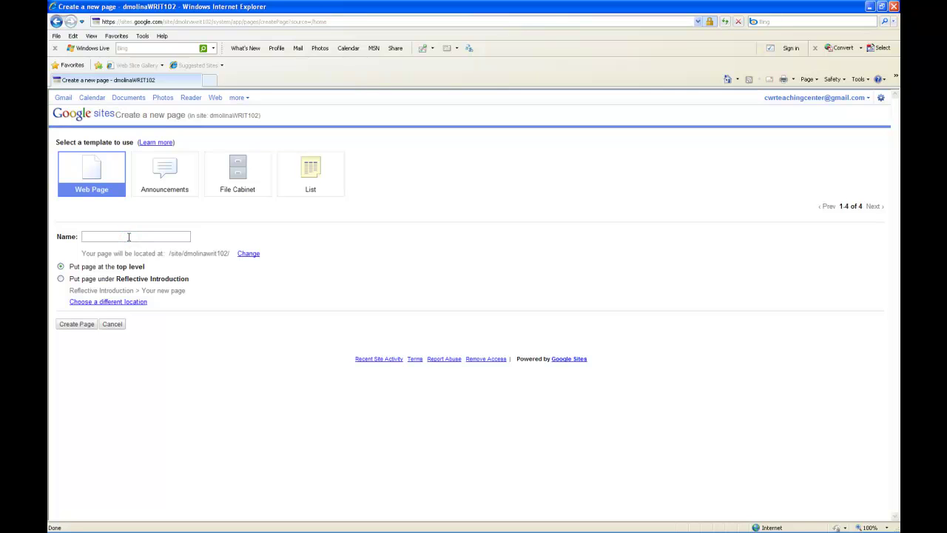
{"action": "type", "text": "ePortfolio Artifact 1"}
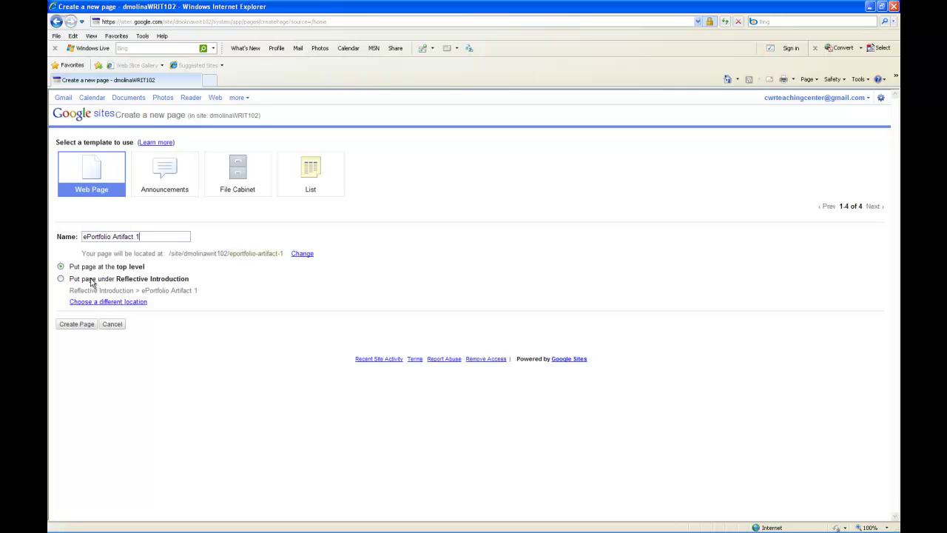
{"action": "left_click", "coordinate": [80, 324]}
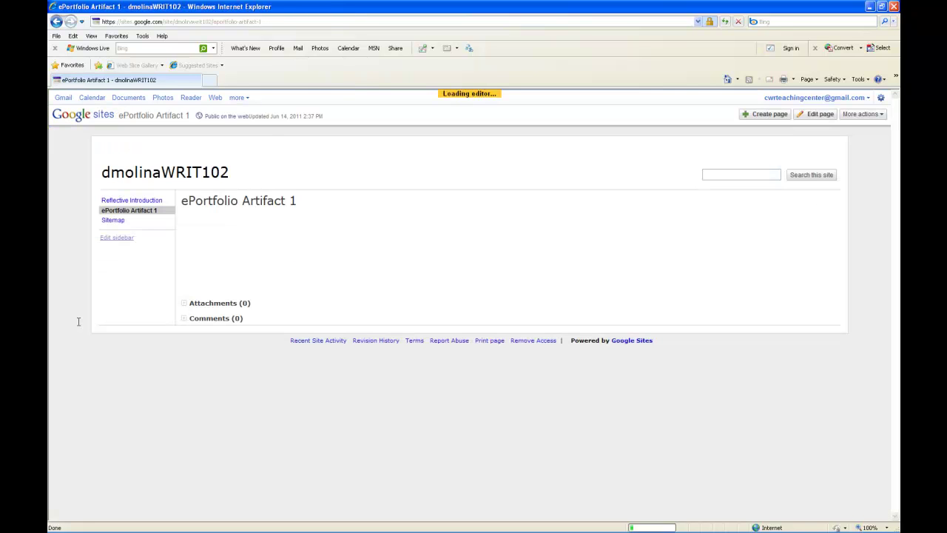
Add 'This is where I copy and paste the text for my ePortfolio!' to the page and save
{"action": "left_click", "coordinate": [474, 341]}
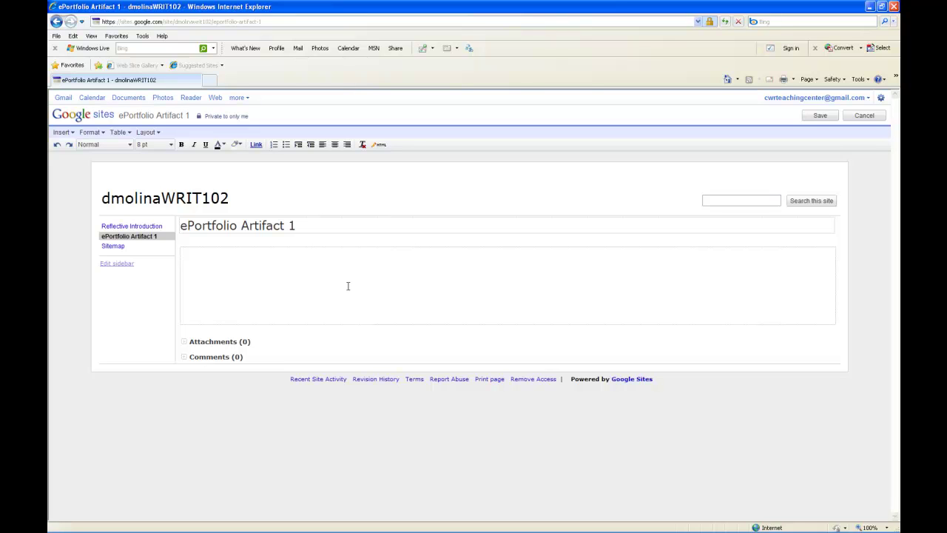
{"action": "left_click", "coordinate": [197, 258]}
{"action": "type", "text": "This is where I copy and paste th"}
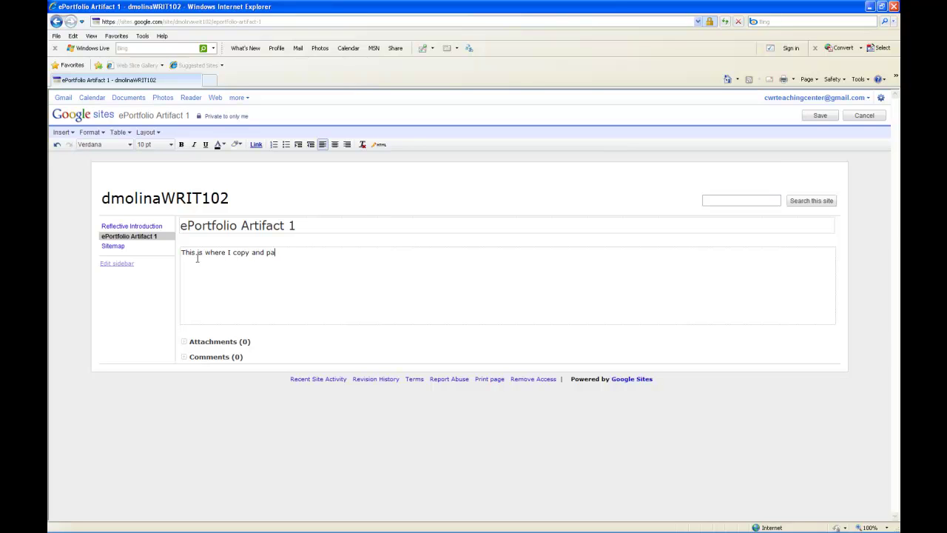
{"action": "type", "text": "e text for my ePortfolio!"}
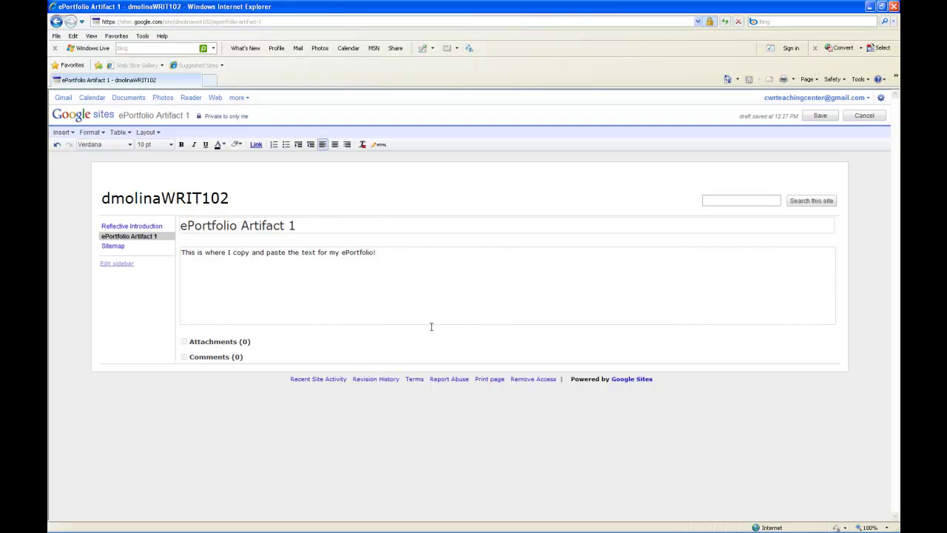
{"action": "left_click", "coordinate": [805, 117]}
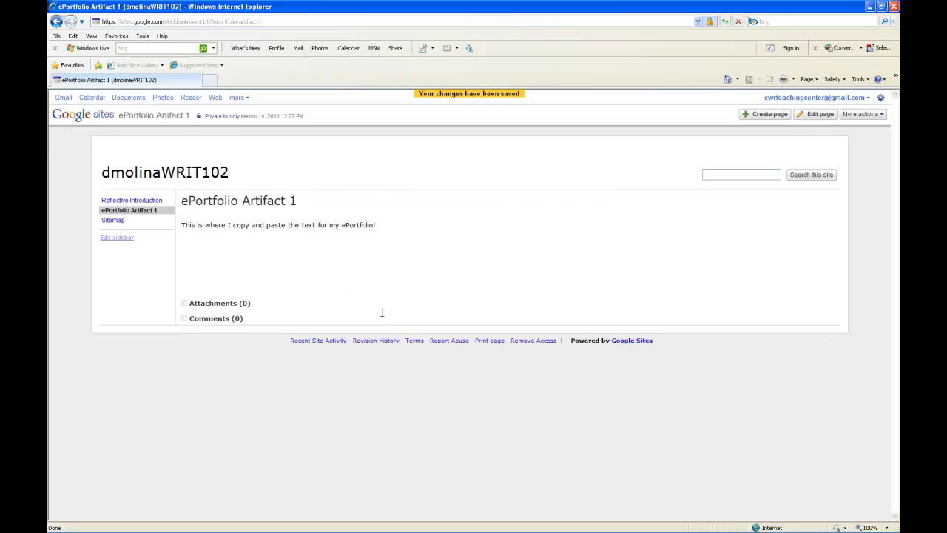
{"action": "left_click", "coordinate": [471, 378]}
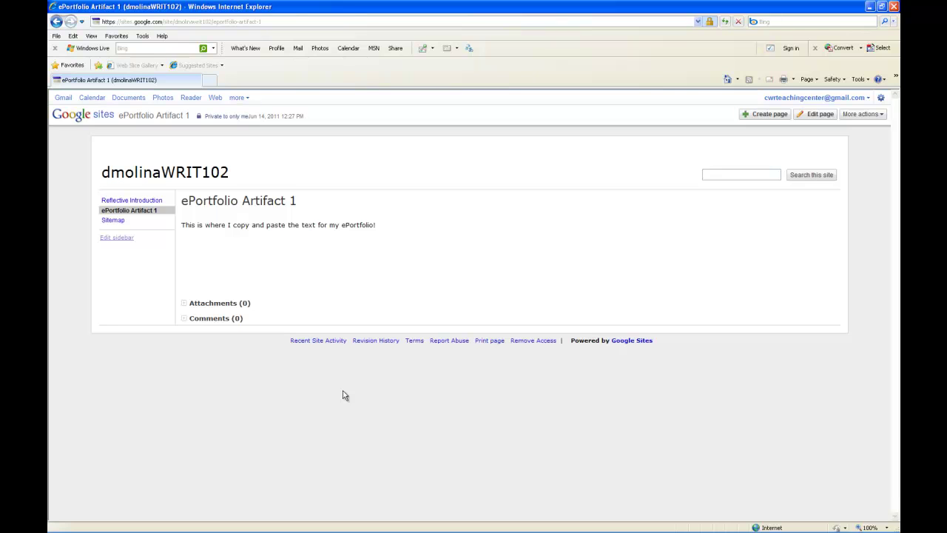
Change the site's visibility from Private to Public on the web
{"action": "left_click", "coordinate": [221, 117]}
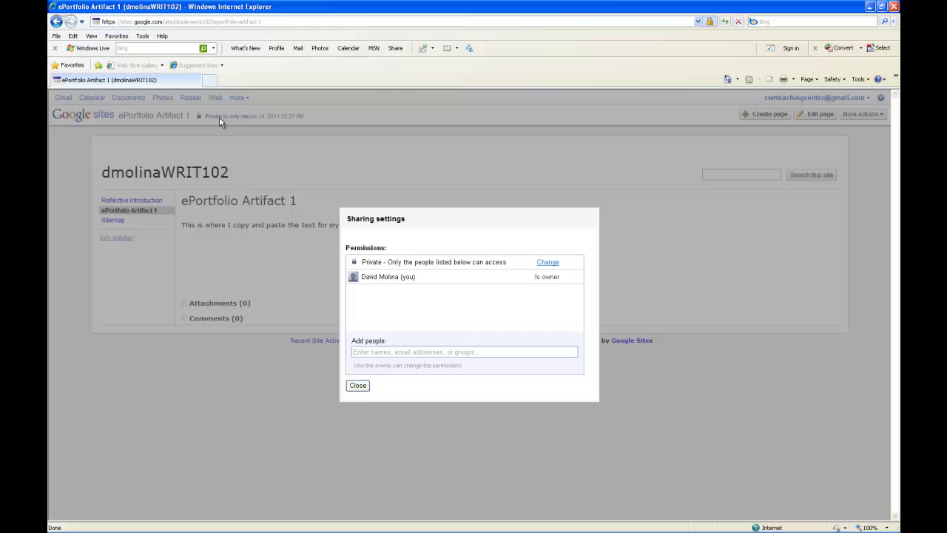
{"action": "left_click", "coordinate": [547, 262]}
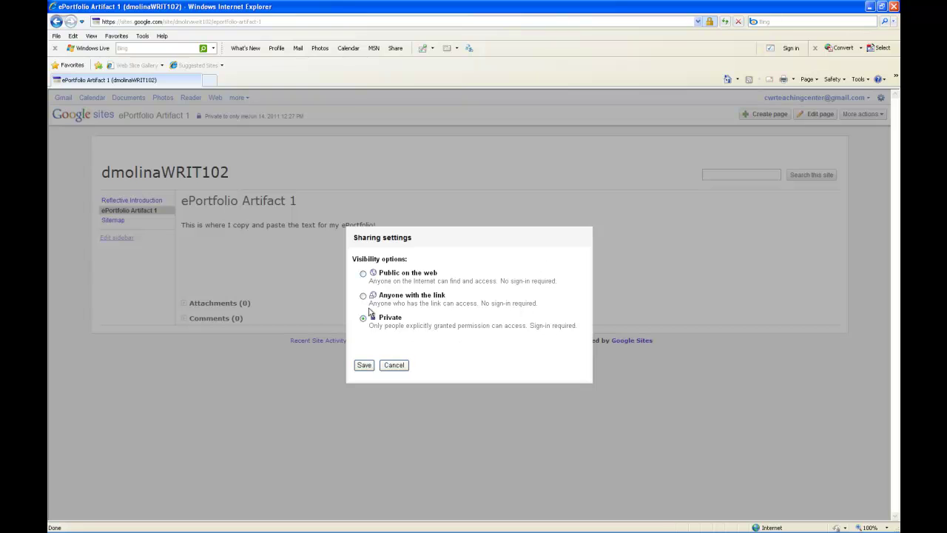
{"action": "left_click", "coordinate": [362, 273]}
{"action": "left_click", "coordinate": [364, 366]}
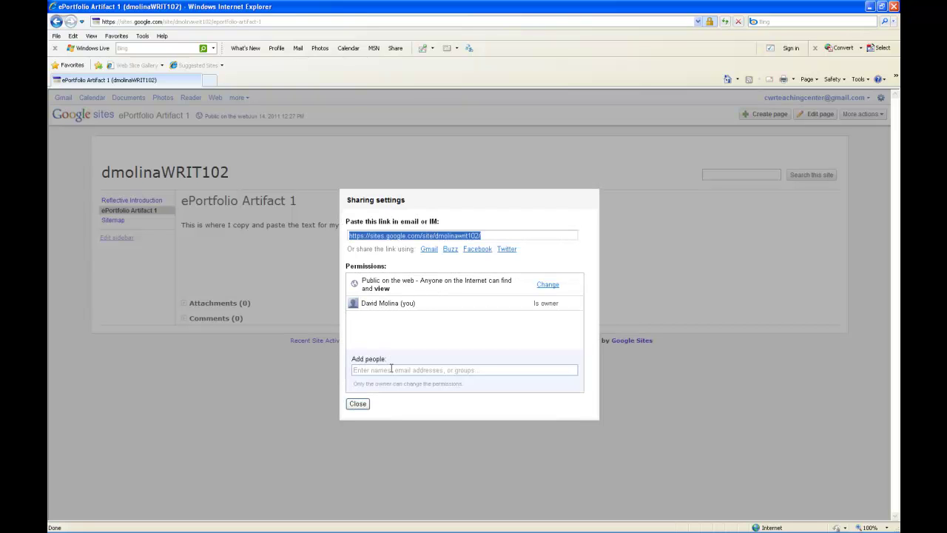
Share the site with another person's e-mail as Can view, with message 'Hi, this is strange.'
{"action": "left_click", "coordinate": [450, 372]}
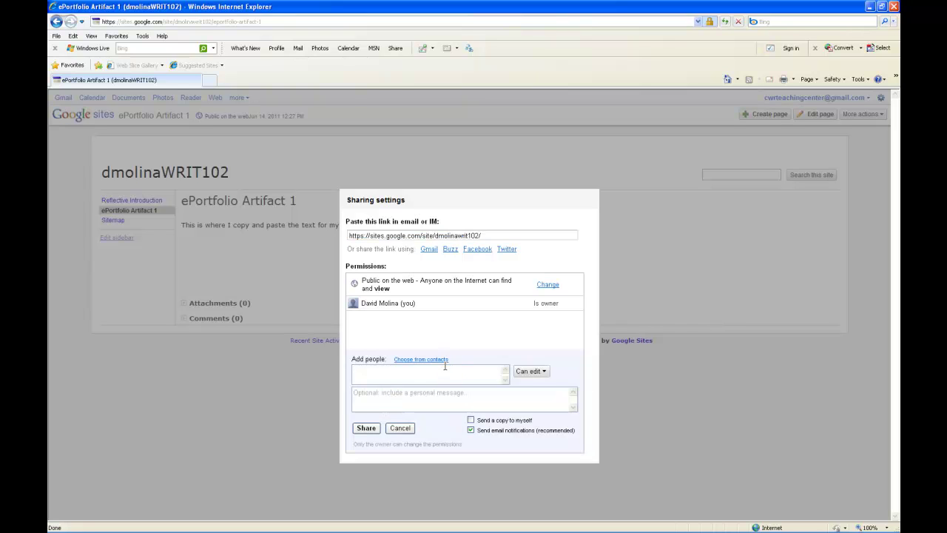
{"action": "left_click", "coordinate": [541, 374]}
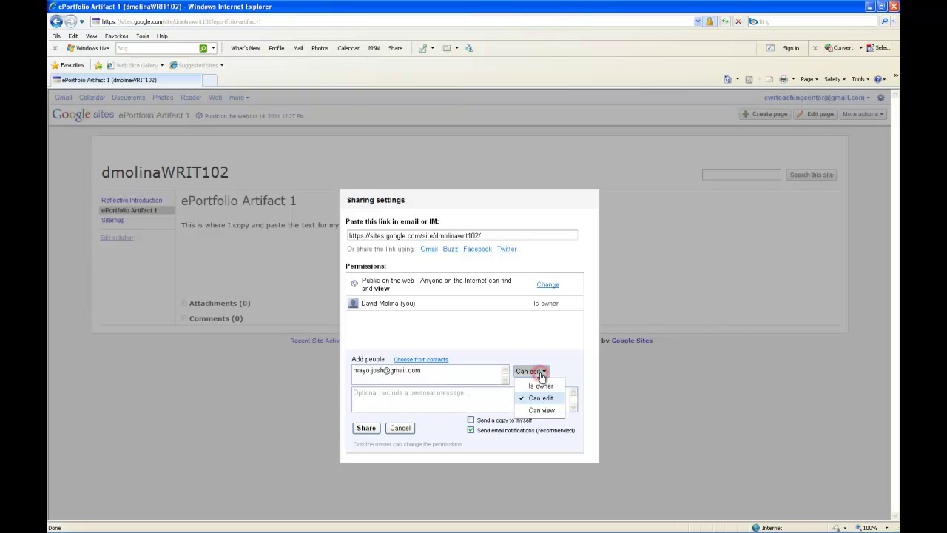
{"action": "left_click", "coordinate": [542, 410]}
{"action": "left_click", "coordinate": [426, 401]}
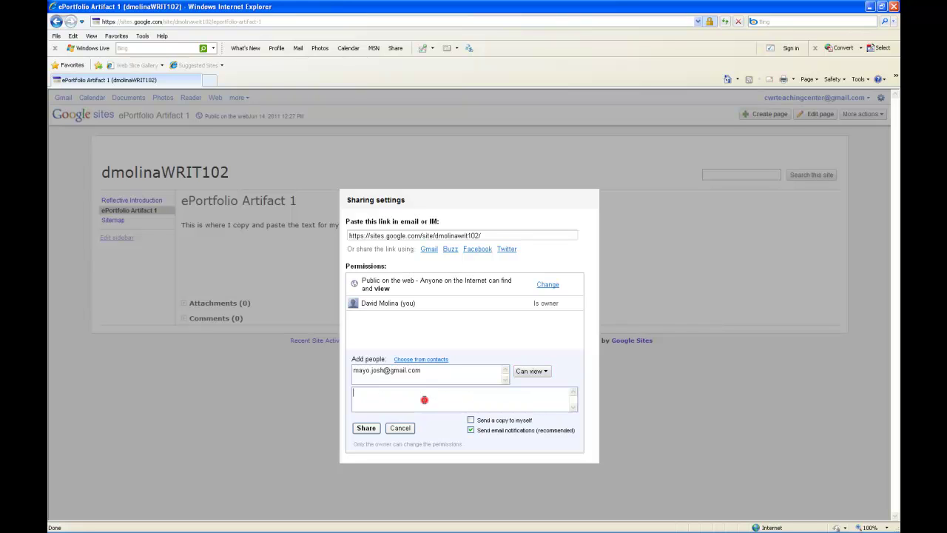
{"action": "type", "text": "Hi, this is strange."}
{"action": "left_click", "coordinate": [366, 428]}
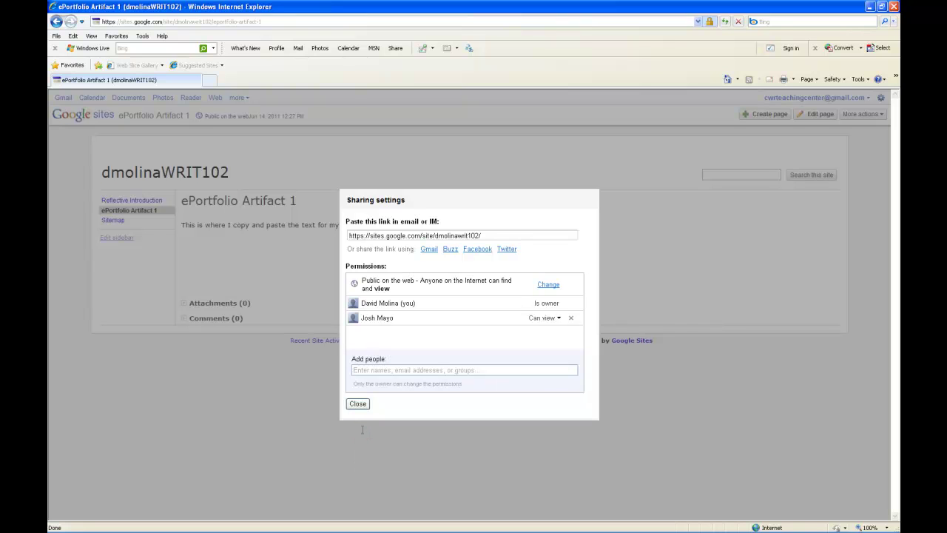